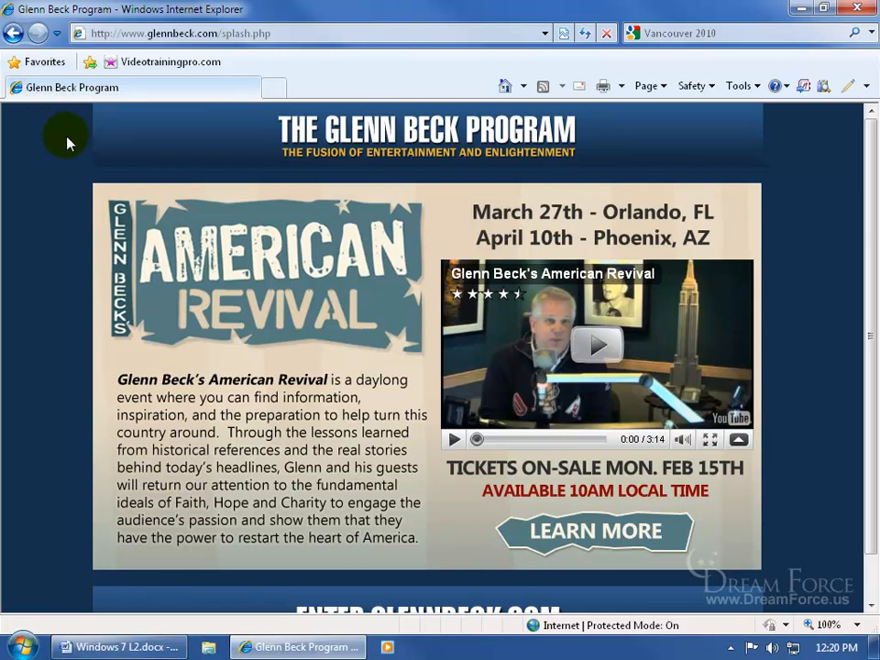
Start adding the current page as a favorite and shorten its name to "Glenn Beck".
{"action": "left_click", "coordinate": [52, 66]}
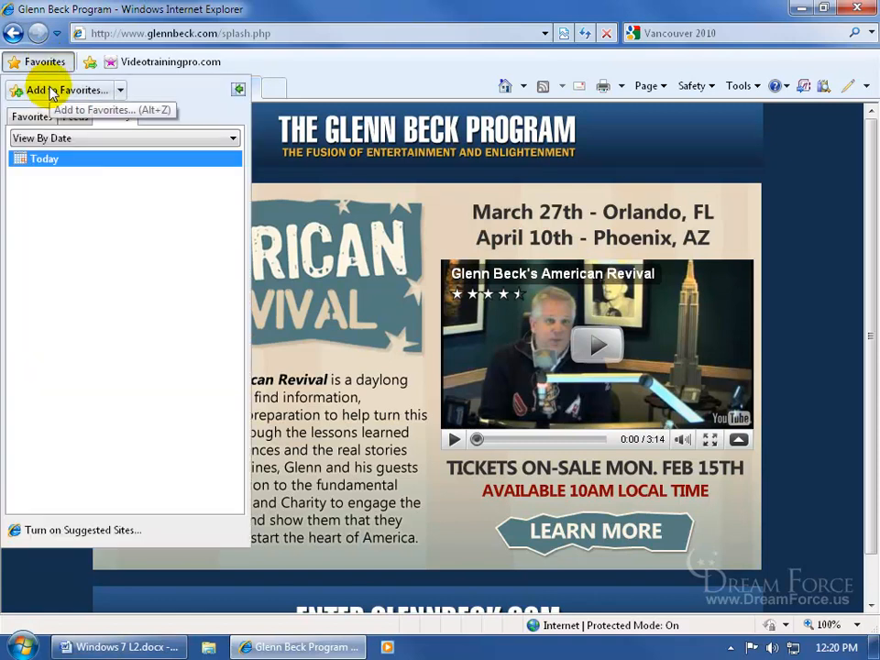
{"action": "left_click", "coordinate": [46, 90]}
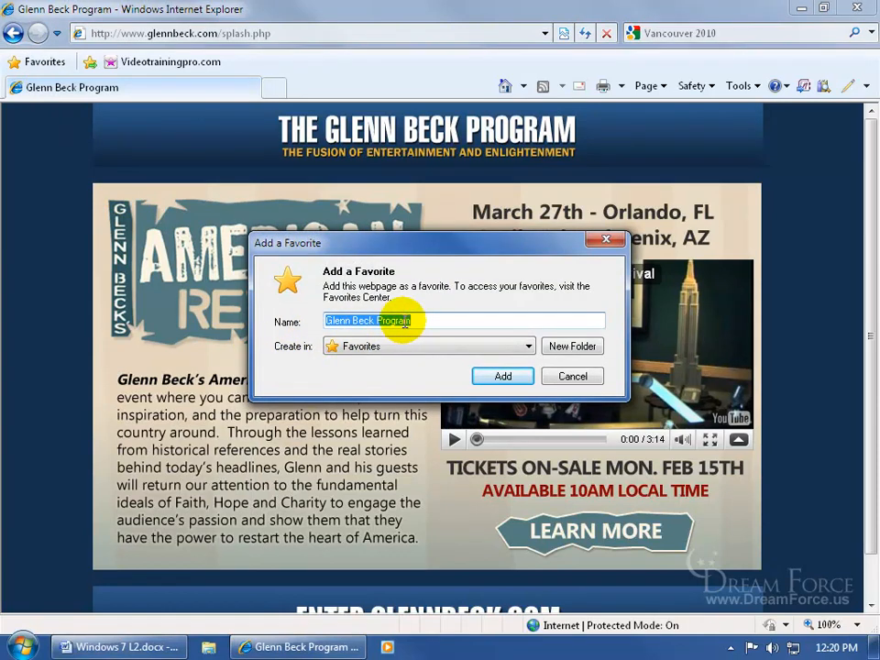
{"action": "left_click", "coordinate": [404, 320]}
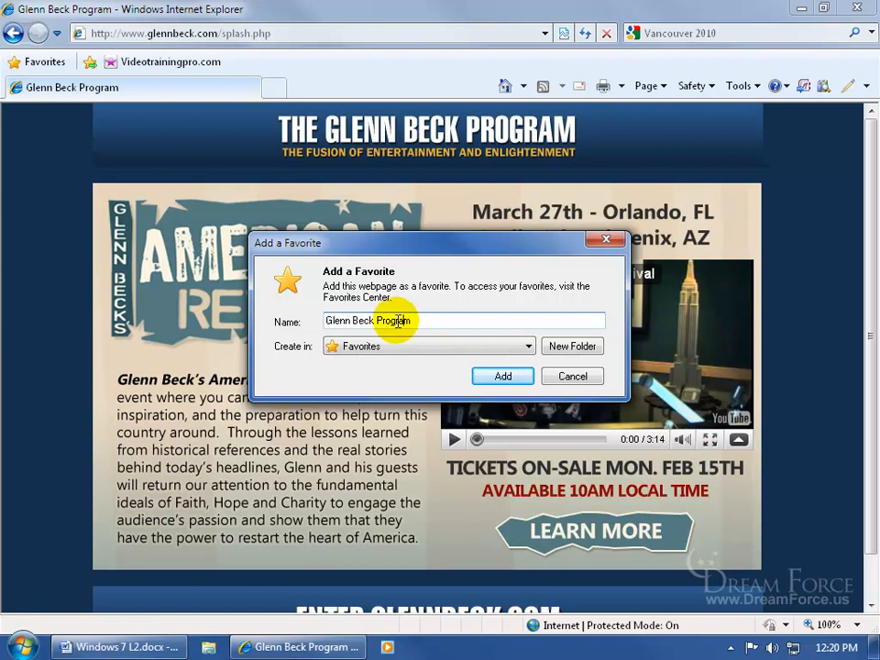
{"action": "double_click", "coordinate": [400, 319]}
{"action": "key", "text": "BackSpace"}
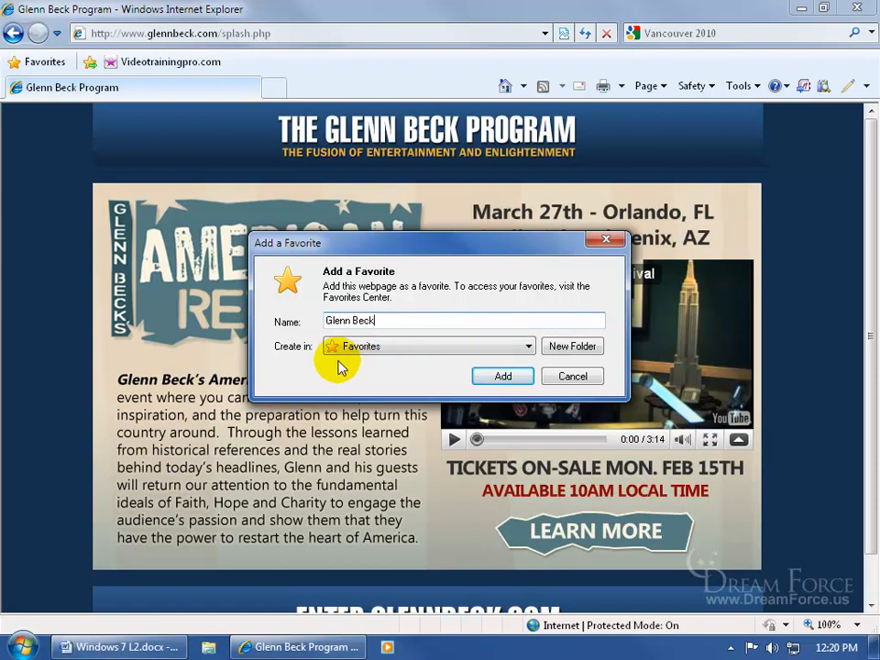
Create a folder named "News" within Favorites and save the Glenn Beck favorite in it.
{"action": "left_click", "coordinate": [380, 349]}
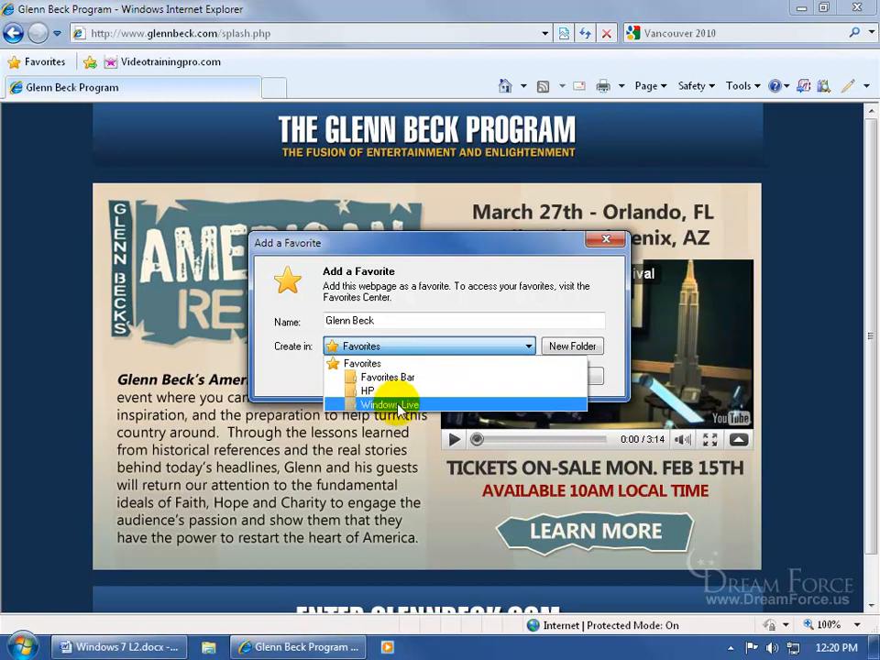
{"action": "left_click", "coordinate": [611, 331]}
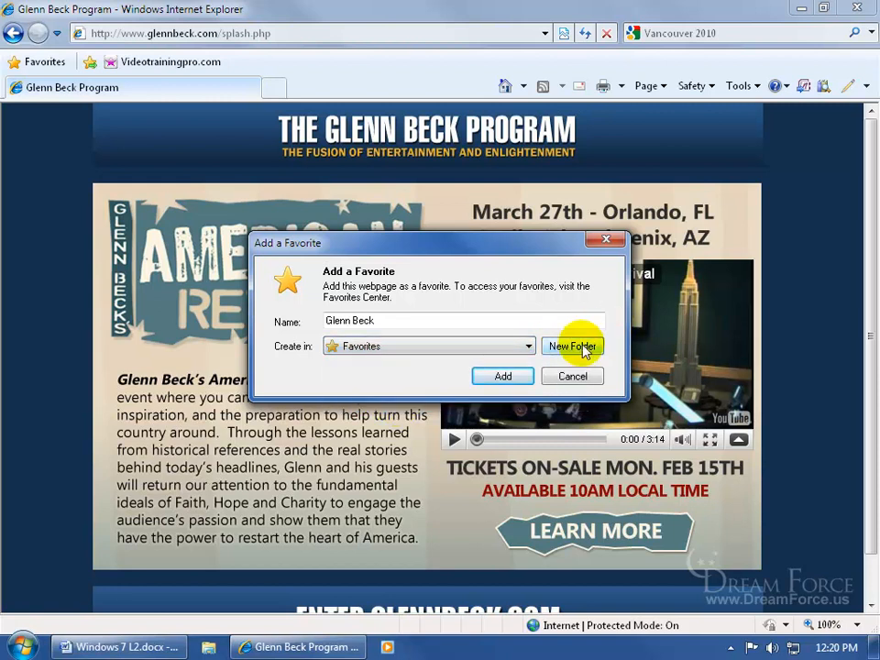
{"action": "left_click", "coordinate": [578, 346]}
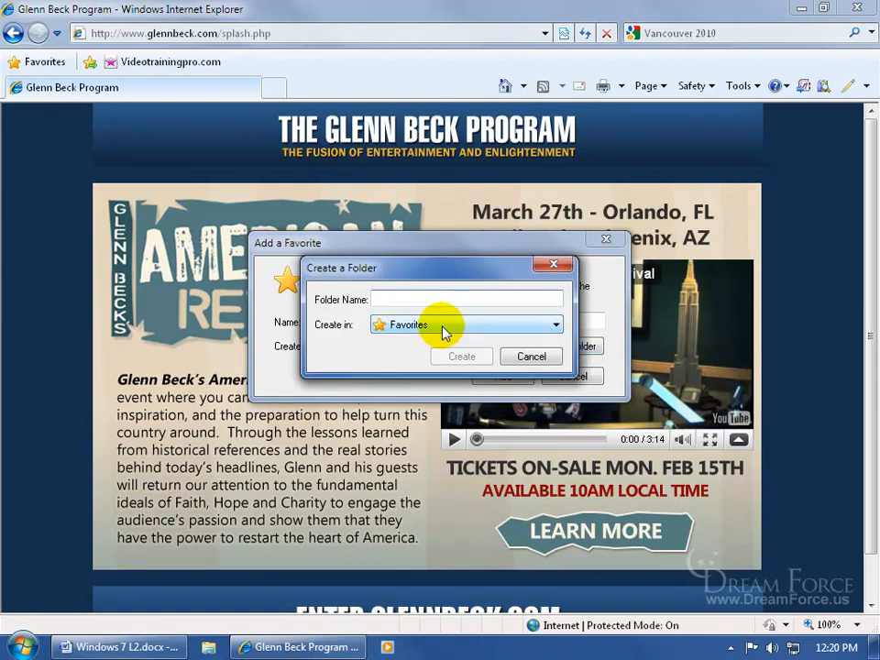
{"action": "type", "text": "News"}
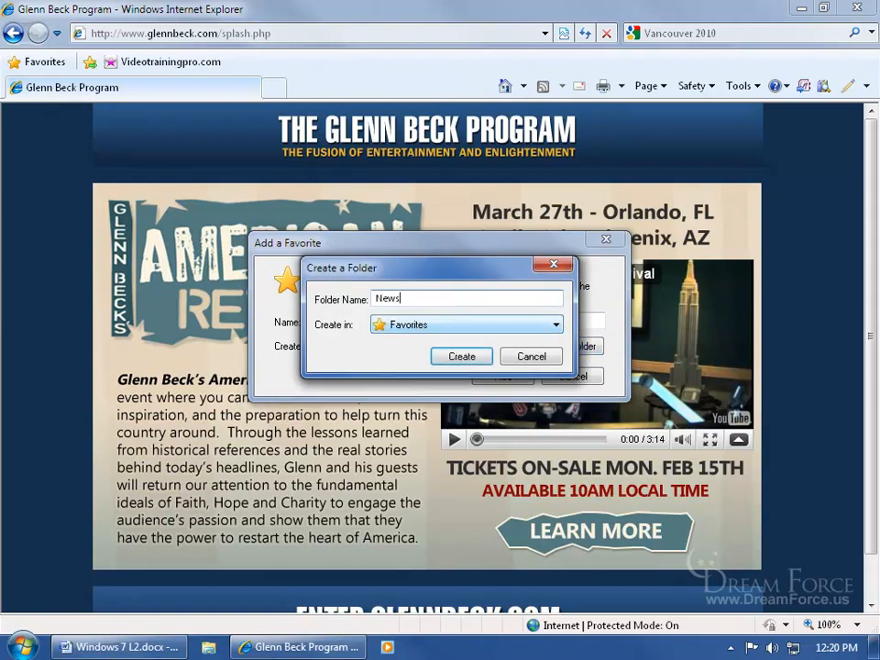
{"action": "left_click", "coordinate": [461, 359]}
{"action": "left_click", "coordinate": [496, 354]}
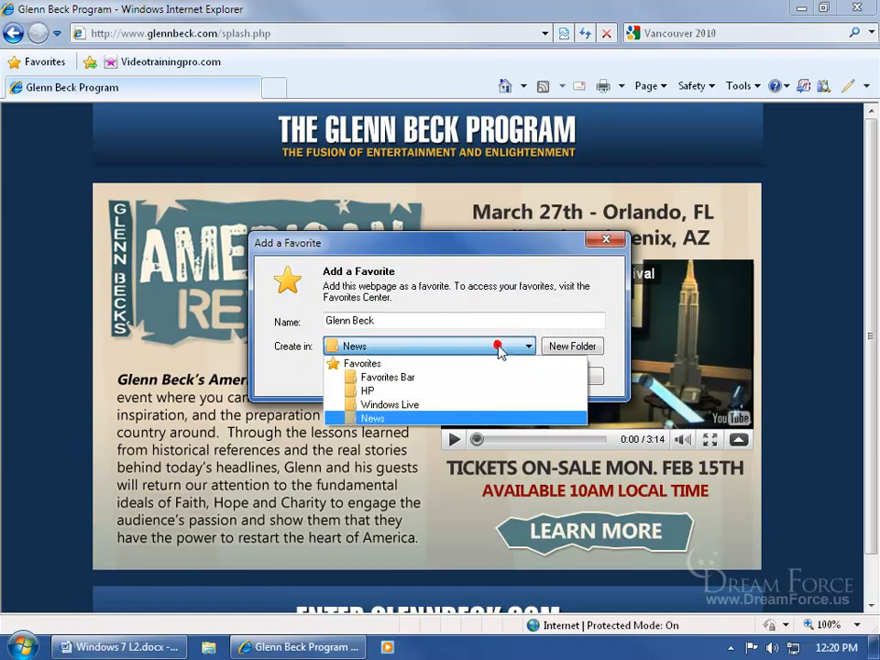
{"action": "left_click", "coordinate": [415, 418]}
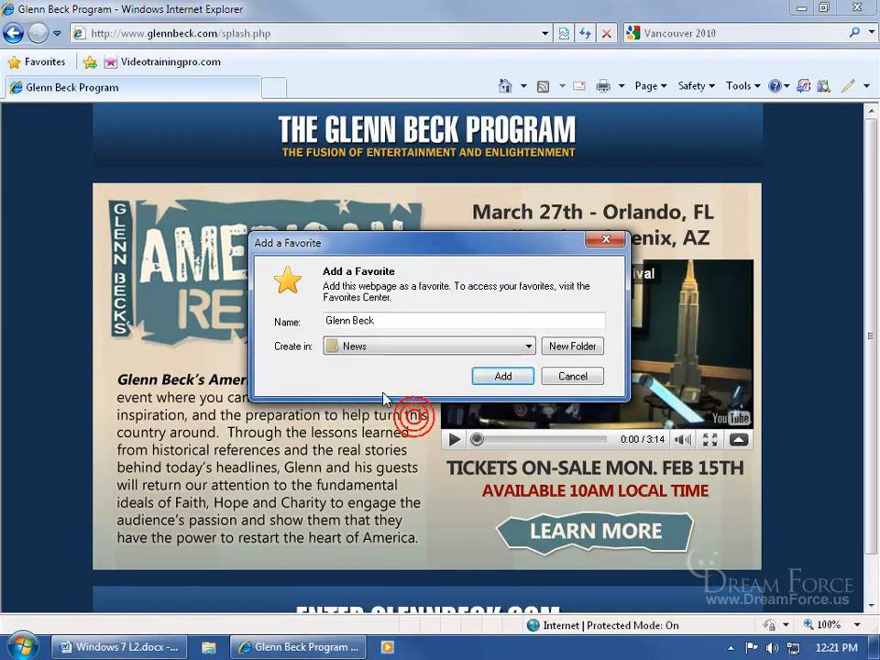
{"action": "left_click", "coordinate": [502, 377]}
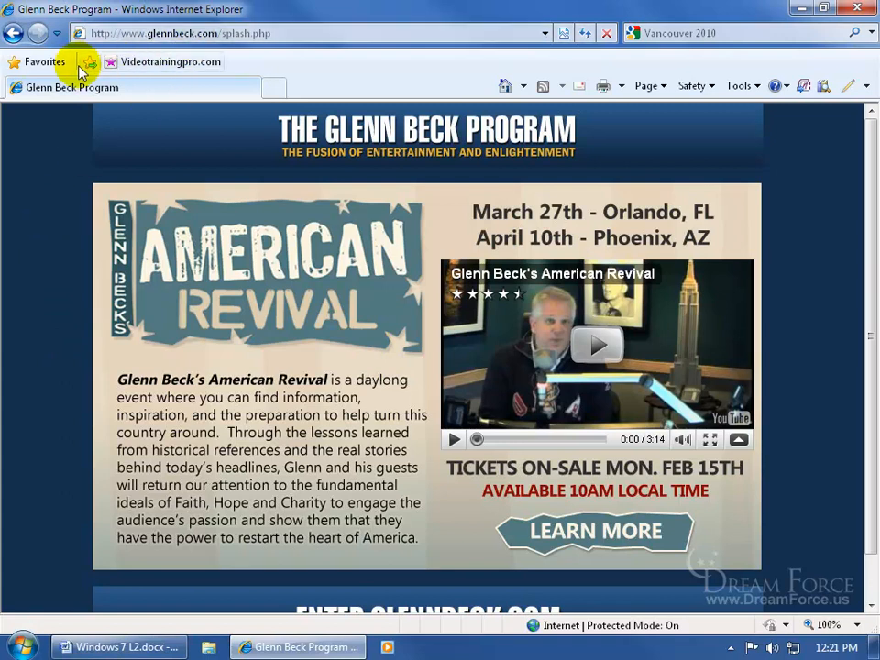
Open the Glenn Beck favorite from the News folder and review the favorites list again.
{"action": "left_click", "coordinate": [47, 62]}
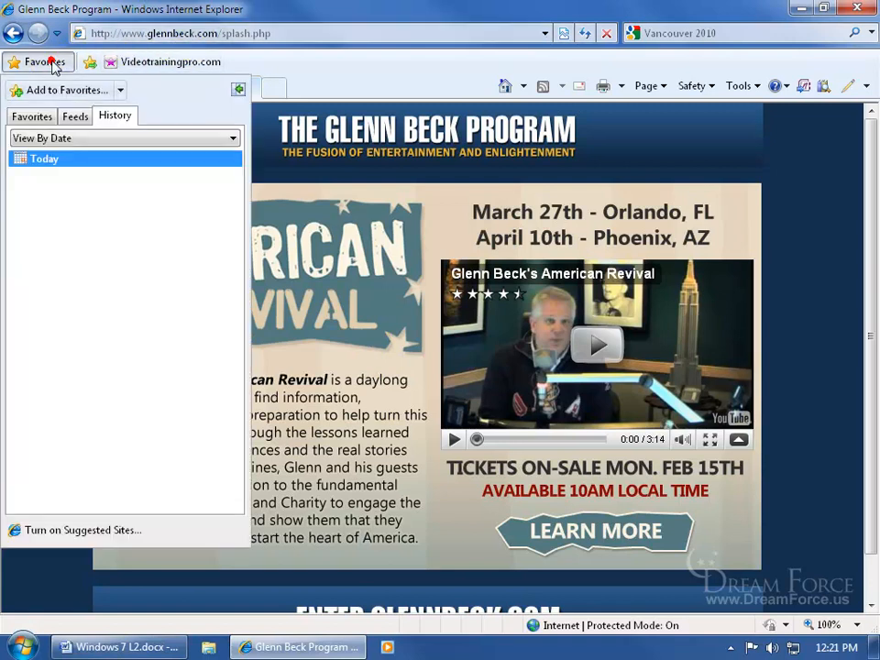
{"action": "left_click", "coordinate": [36, 117]}
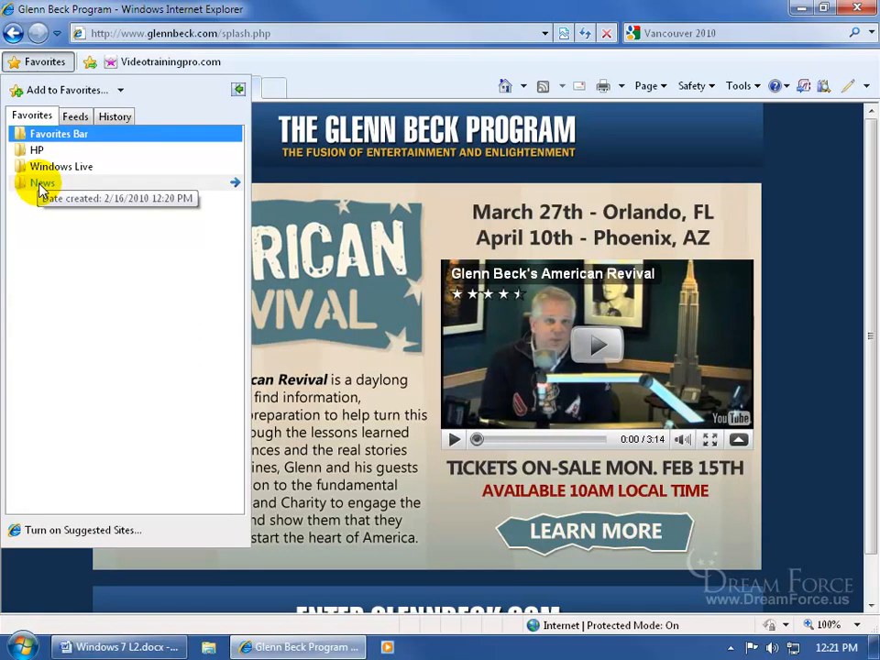
{"action": "left_click", "coordinate": [41, 186]}
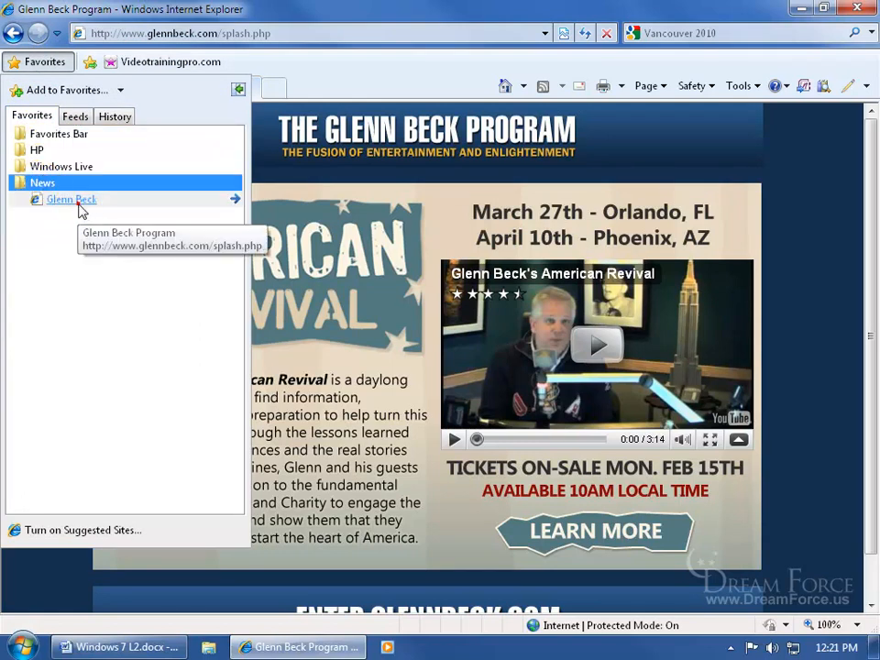
{"action": "left_click", "coordinate": [80, 207]}
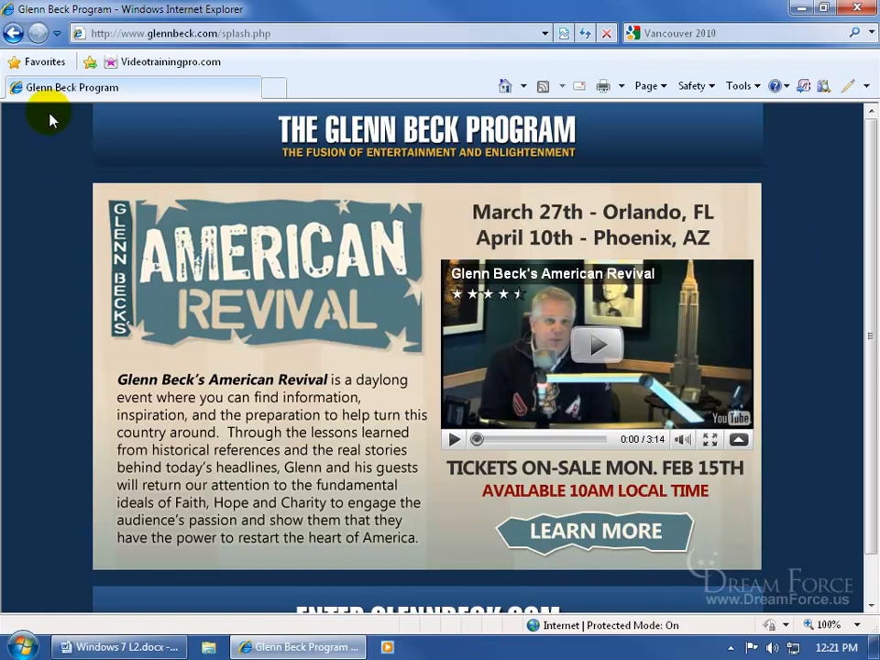
{"action": "left_click", "coordinate": [41, 69]}
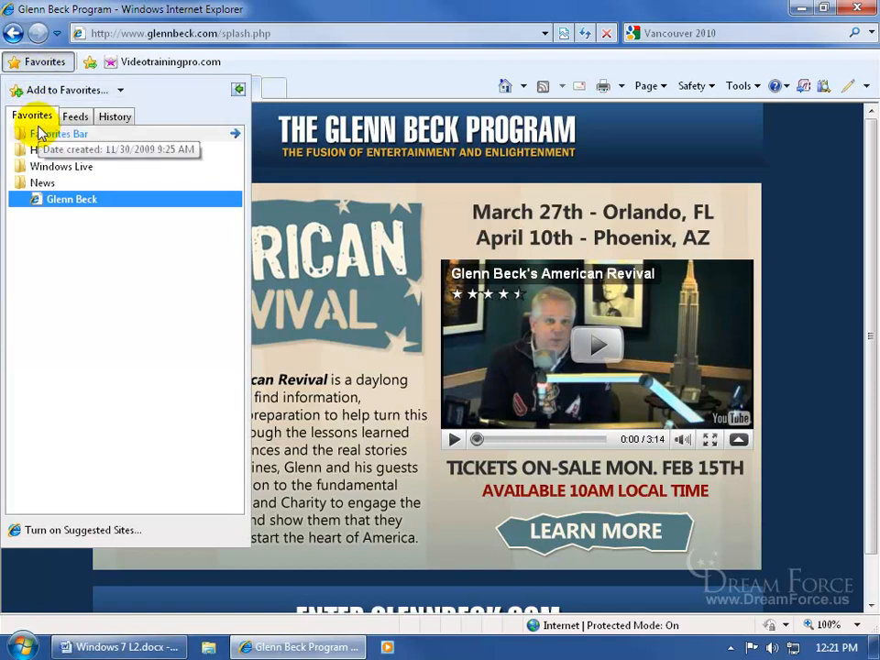
{"action": "left_click", "coordinate": [811, 207]}
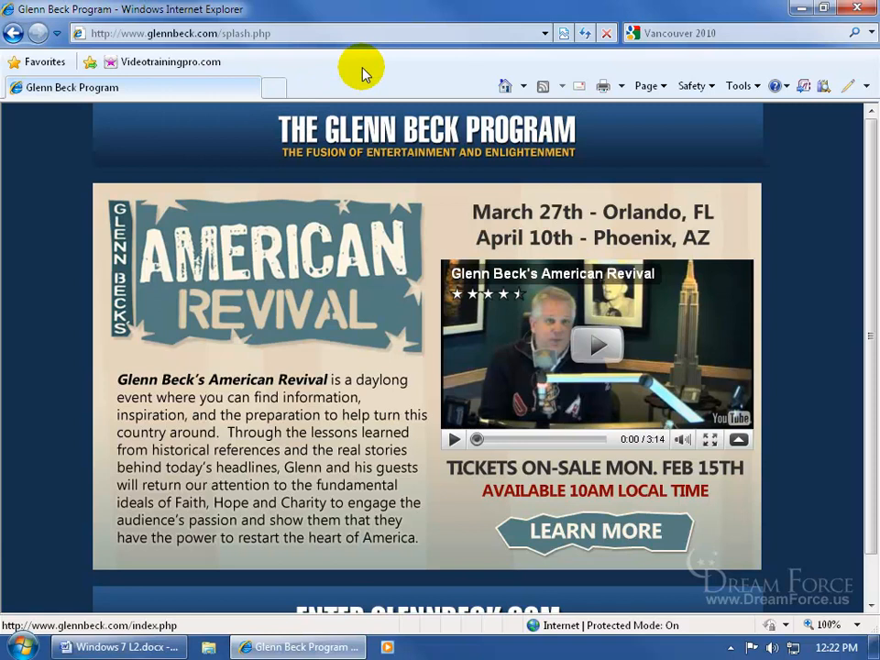
Add the current page directly to the Favorites bar and delete that new shortcut.
{"action": "left_click", "coordinate": [91, 64]}
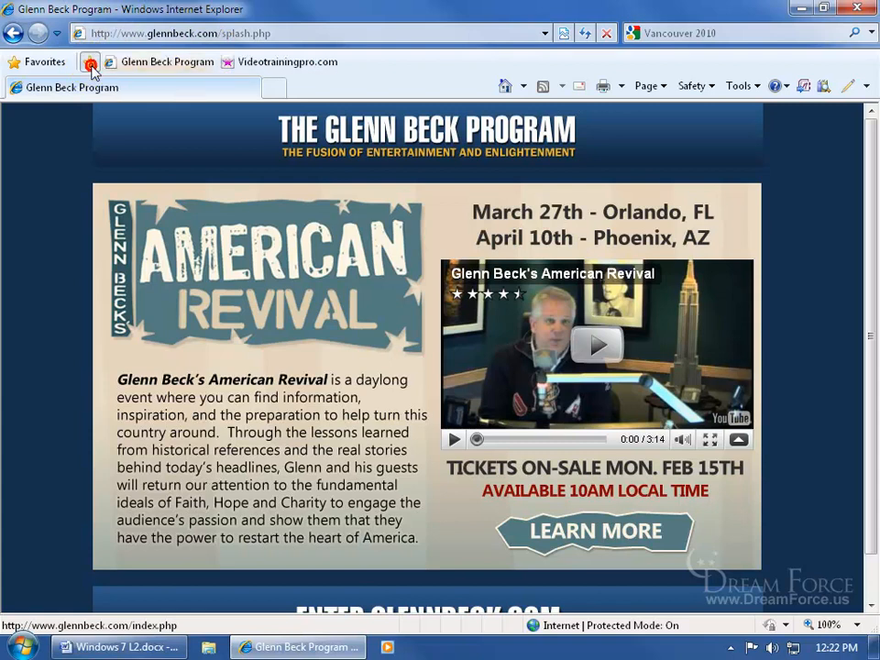
{"action": "right_click", "coordinate": [180, 65]}
{"action": "left_click", "coordinate": [222, 180]}
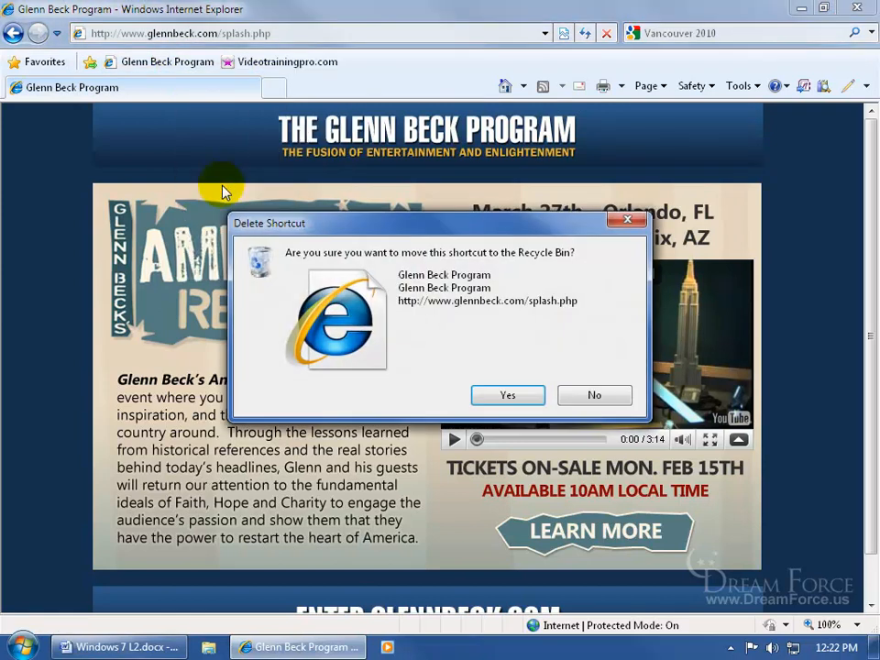
{"action": "left_click", "coordinate": [486, 393]}
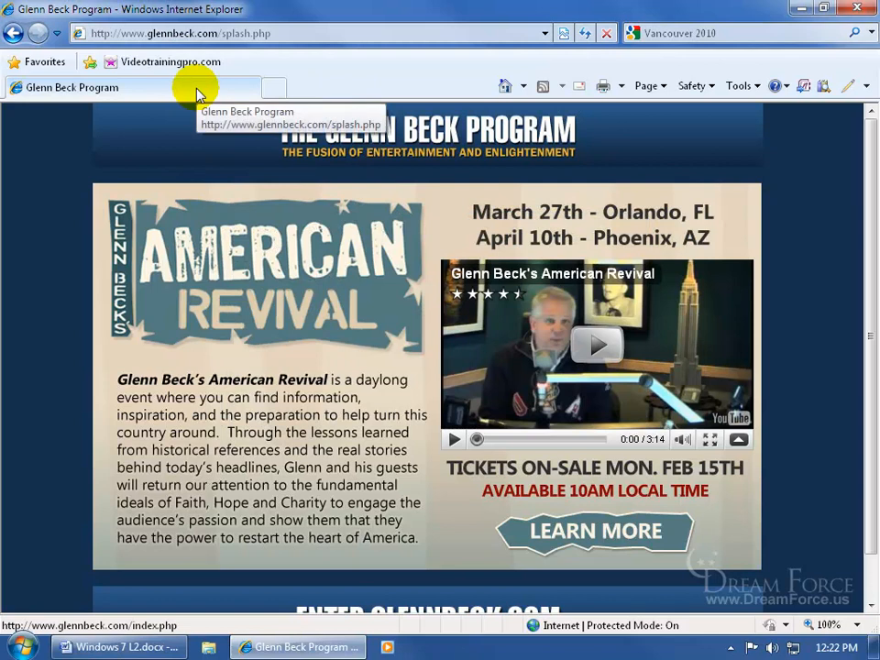
Add the current page as a favorite in the Favorites Bar folder, keeping the name "Glenn Beck Program".
{"action": "left_click", "coordinate": [46, 64]}
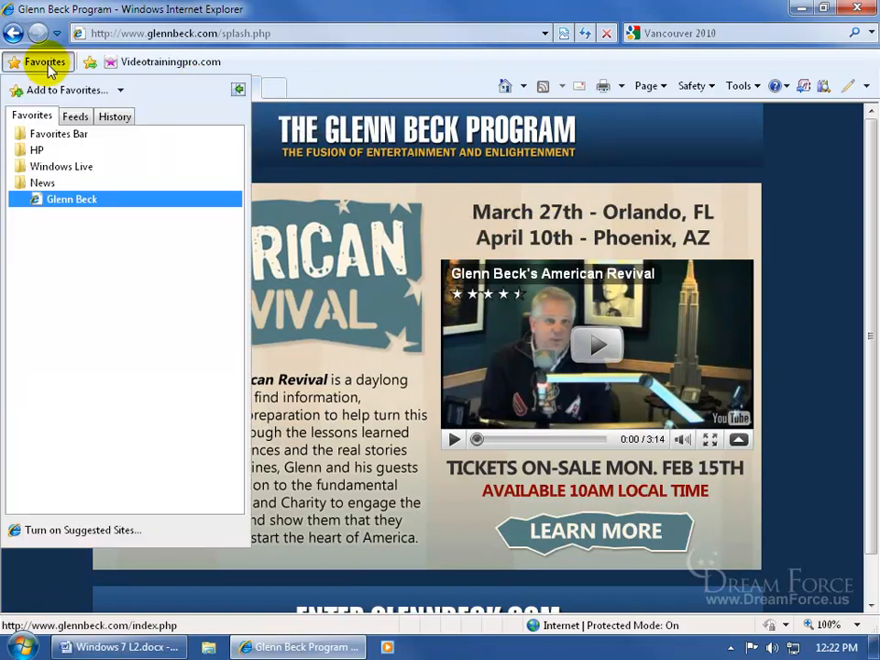
{"action": "left_click", "coordinate": [65, 91]}
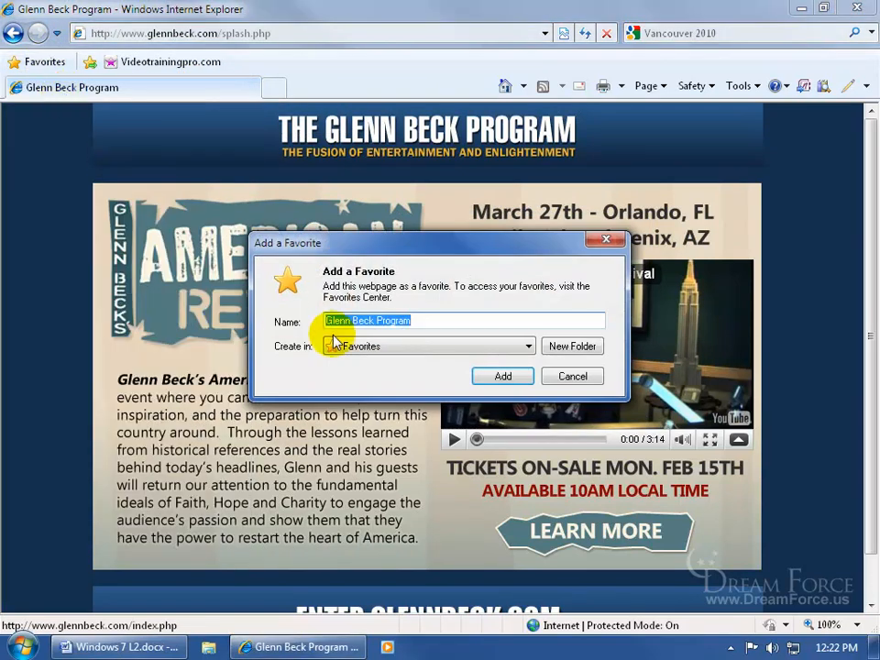
{"action": "left_click", "coordinate": [410, 347]}
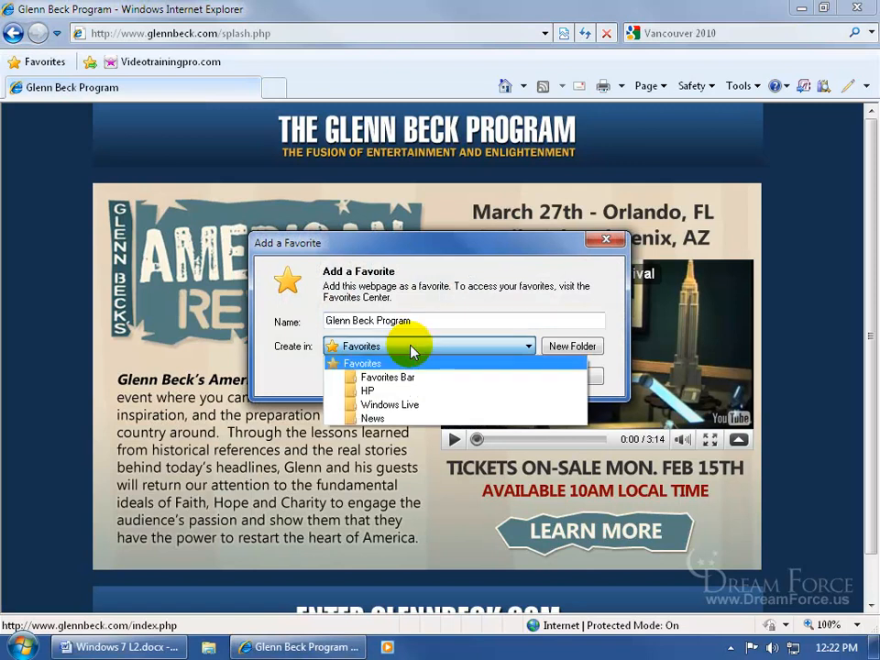
{"action": "left_click", "coordinate": [396, 377]}
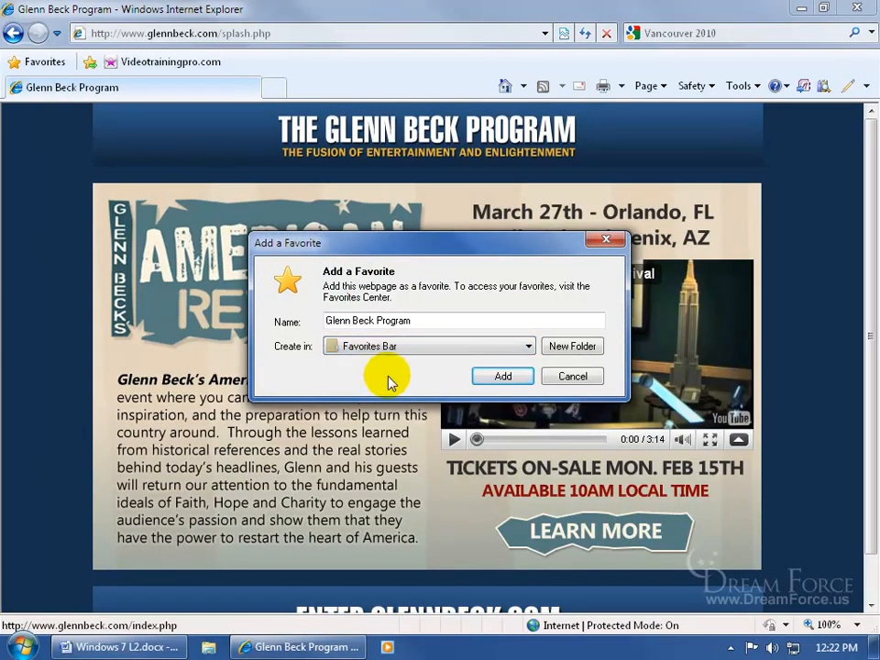
{"action": "left_click", "coordinate": [502, 377]}
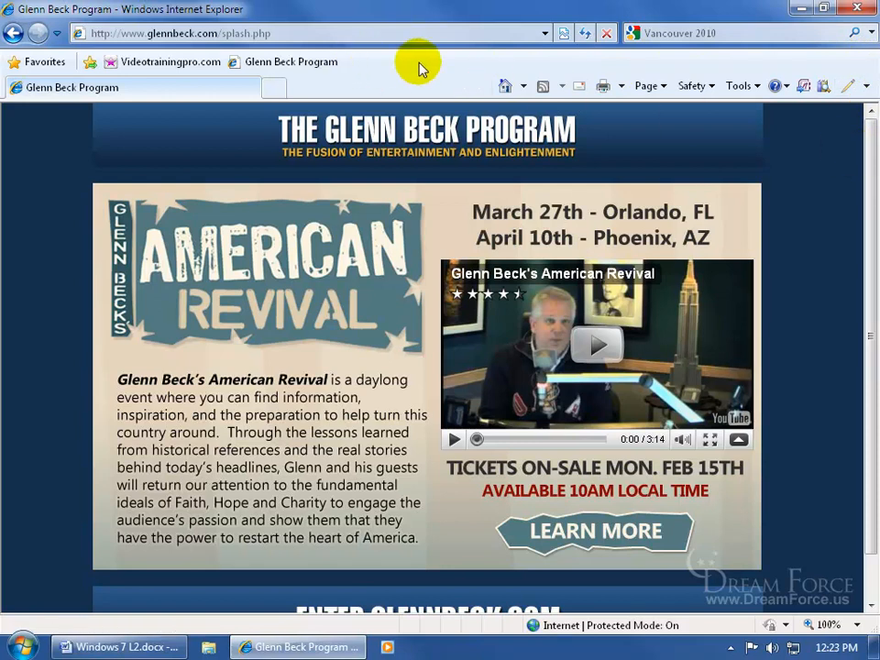
Rename the Glenn Beck Program shortcut on the Favorites bar to "GBeazy".
{"action": "right_click", "coordinate": [296, 62]}
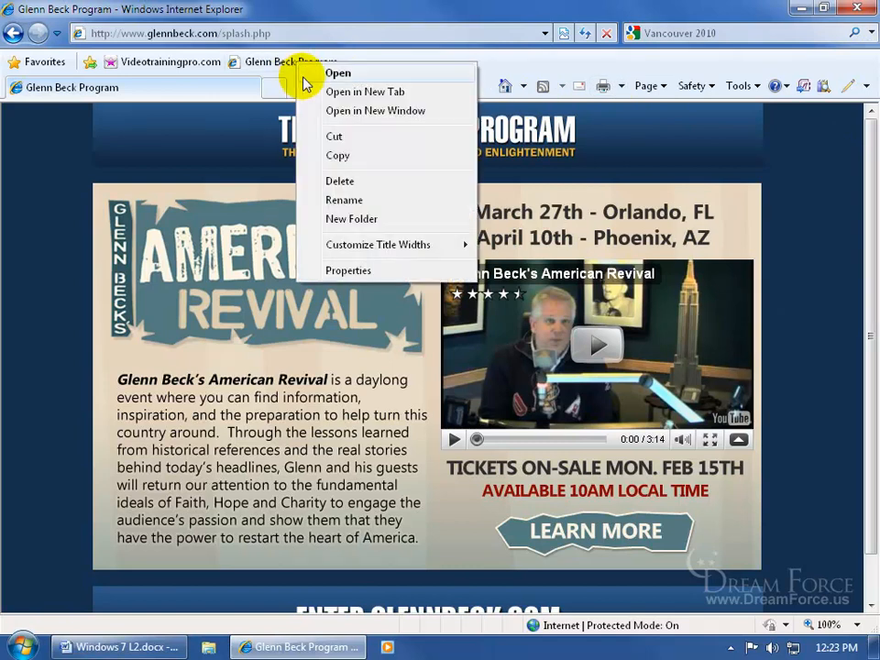
{"action": "left_click", "coordinate": [337, 200]}
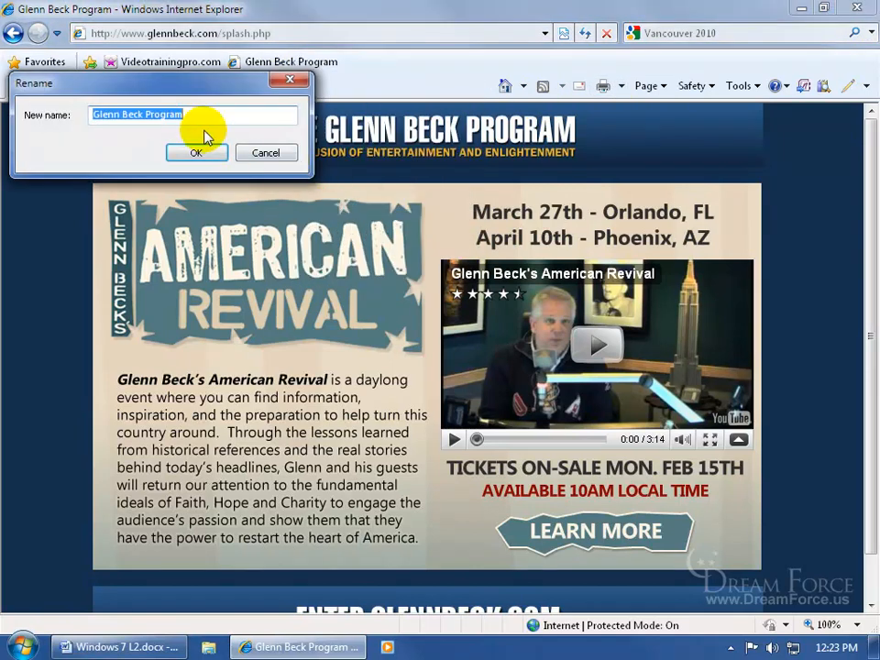
{"action": "type", "text": "GBe"}
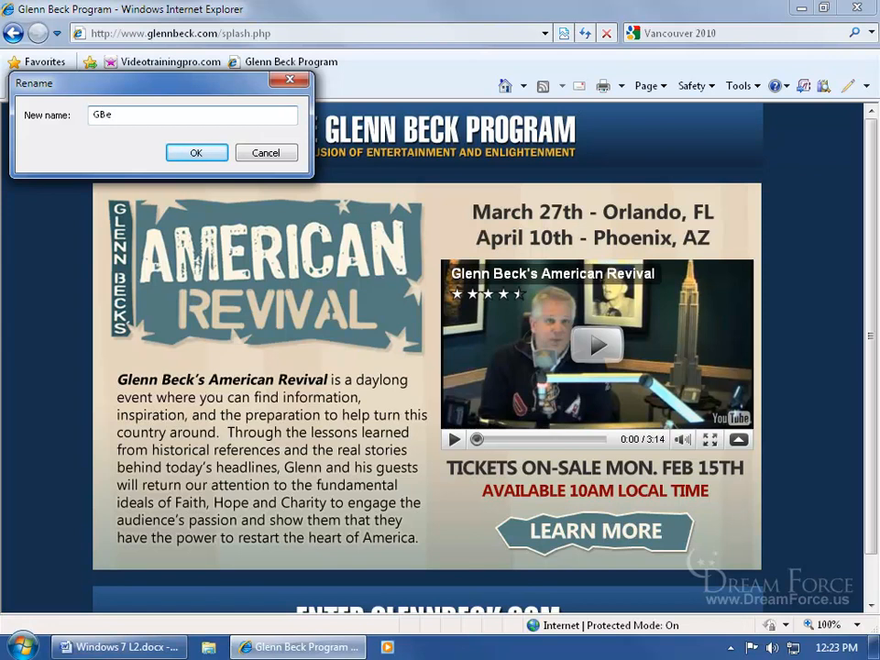
{"action": "type", "text": "azy"}
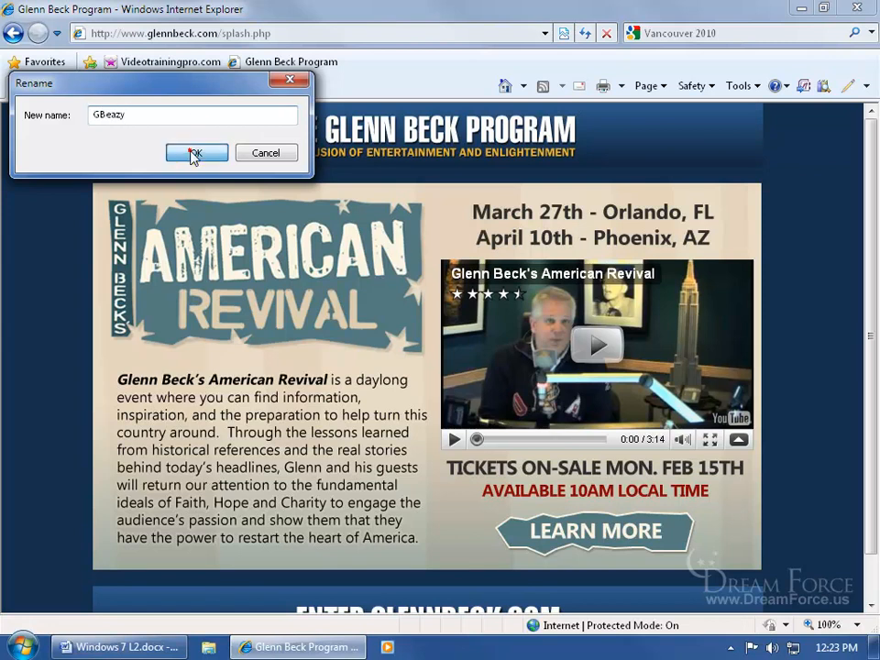
{"action": "left_click", "coordinate": [192, 154]}
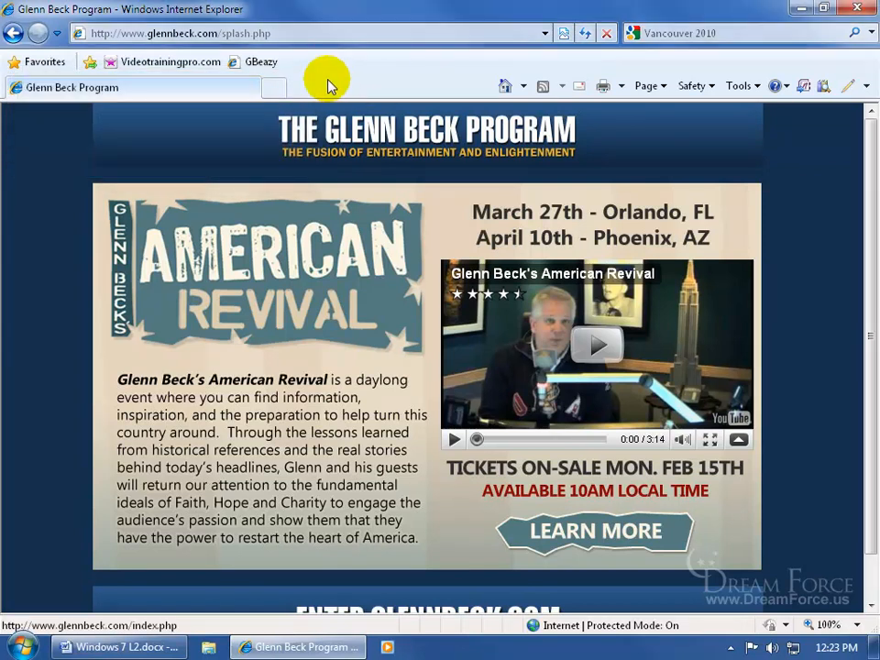
Visit Videotrainingpro.com from the Favorites bar and return to the GBeazy page the same way.
{"action": "left_click", "coordinate": [191, 63]}
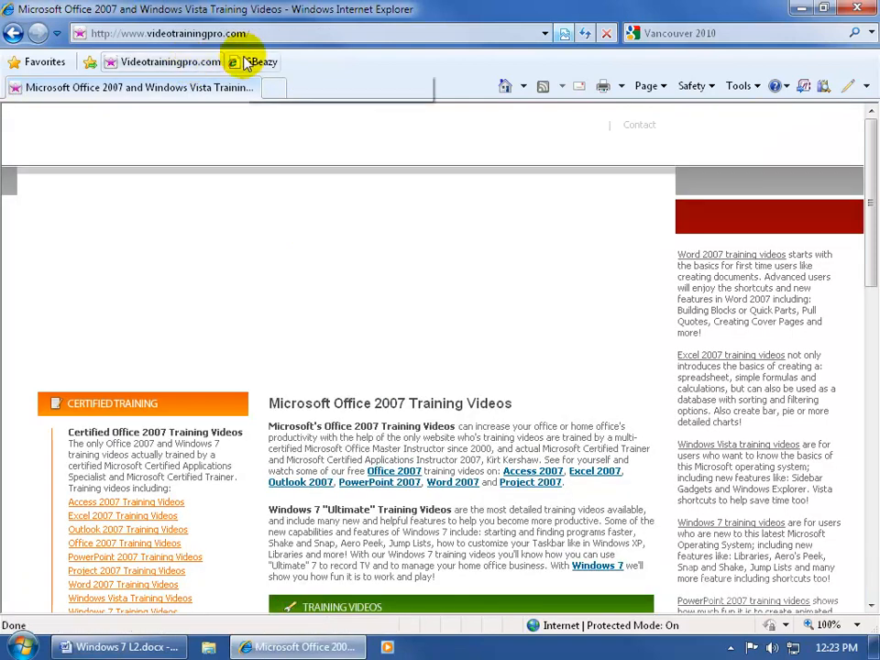
{"action": "left_click", "coordinate": [256, 62]}
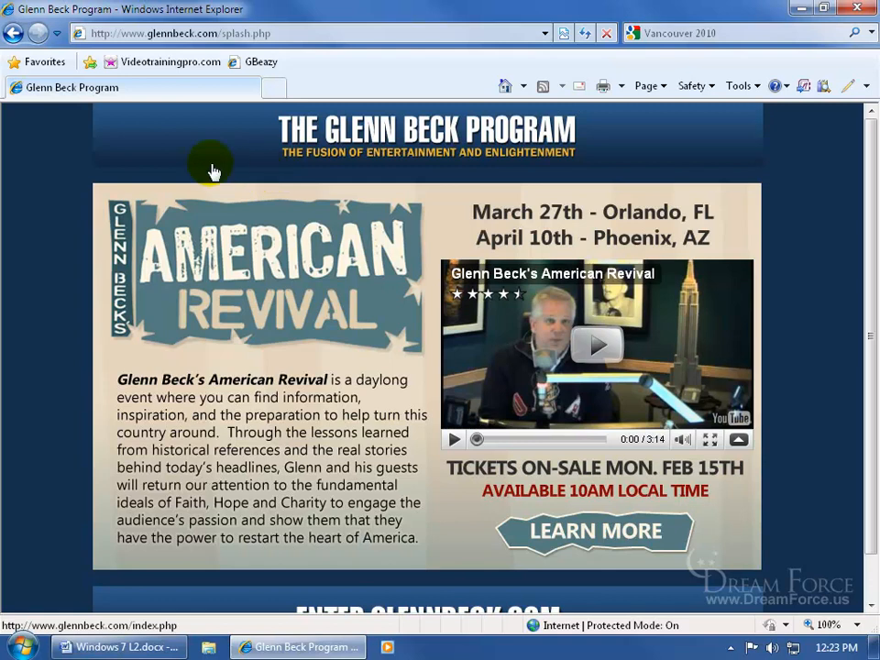
Move the News folder above the Windows Live folder in the favorites list.
{"action": "left_click", "coordinate": [53, 63]}
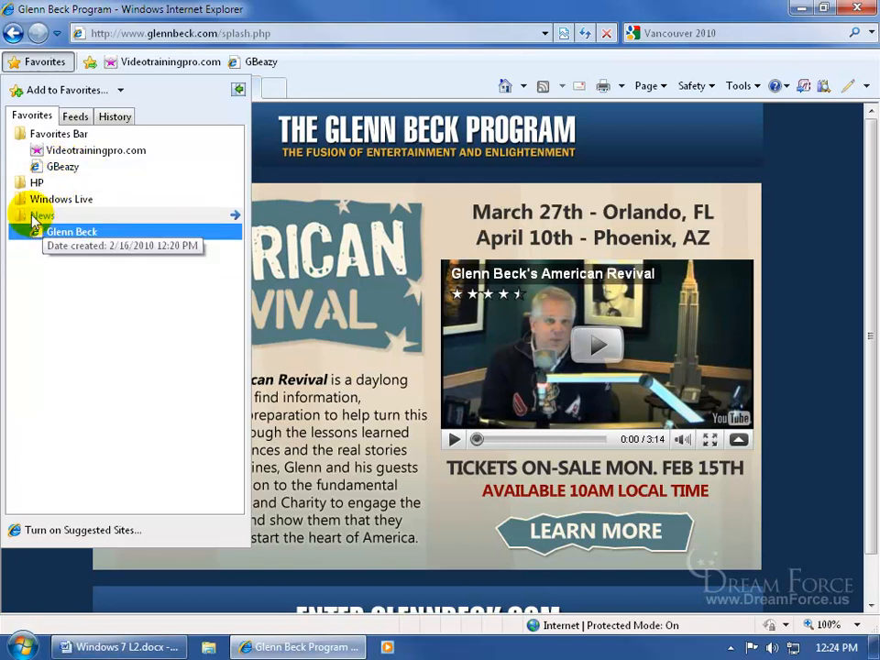
{"action": "left_click_drag", "start_coordinate": [27, 218], "coordinate": [60, 192]}
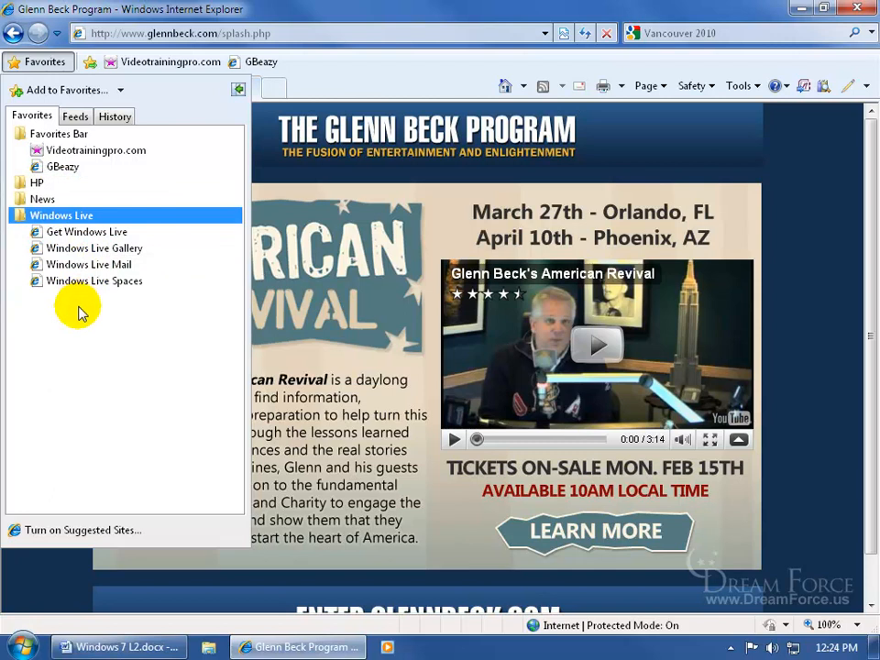
Open the Organize Favorites dialog and move the Windows Live folder above the News folder.
{"action": "left_click", "coordinate": [120, 91]}
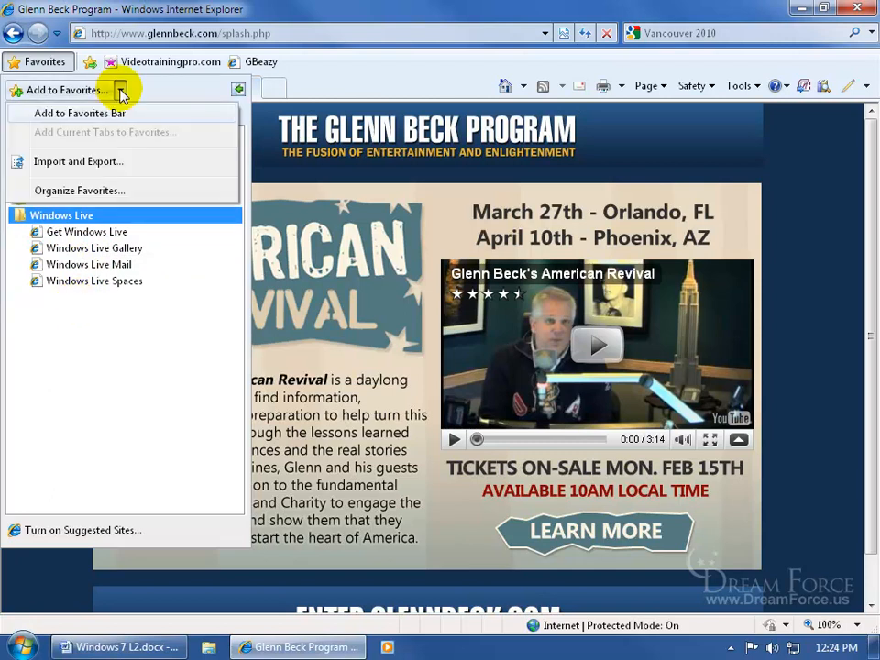
{"action": "left_click", "coordinate": [111, 192]}
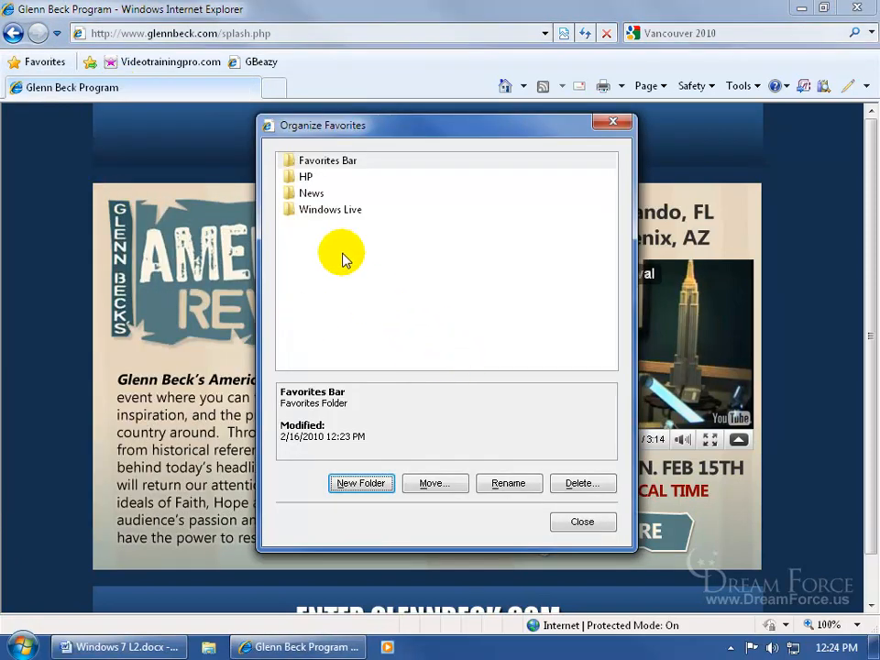
{"action": "left_click_drag", "start_coordinate": [321, 211], "coordinate": [334, 191]}
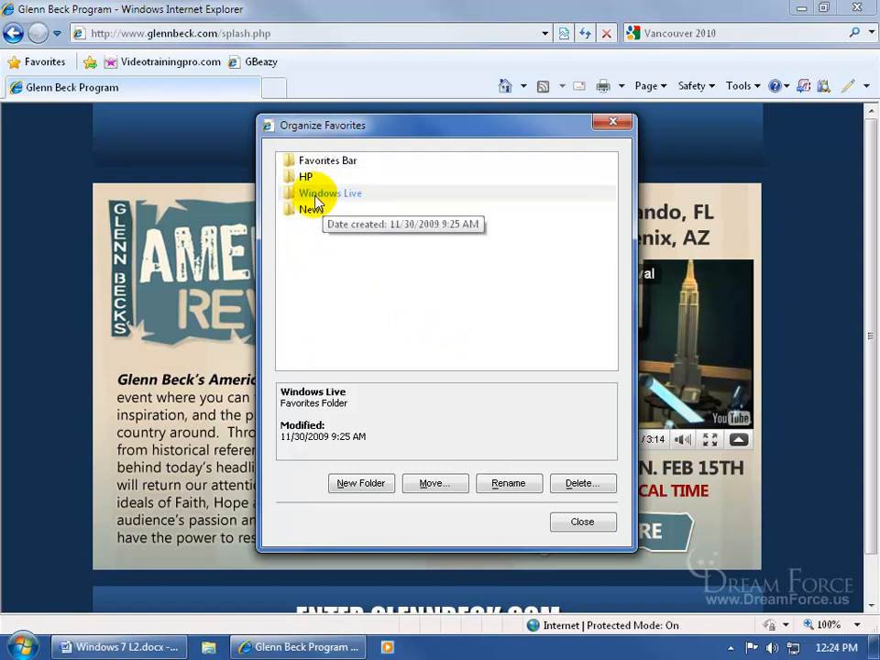
Move the Get Windows Live favorite from the Windows Live folder to the News folder and expand News.
{"action": "left_click", "coordinate": [318, 196]}
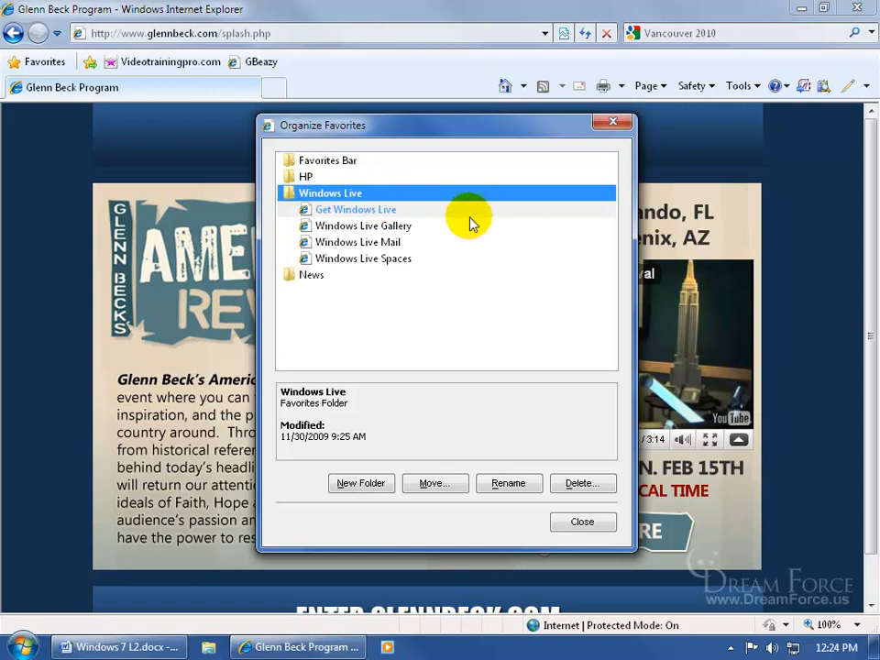
{"action": "left_click", "coordinate": [357, 210]}
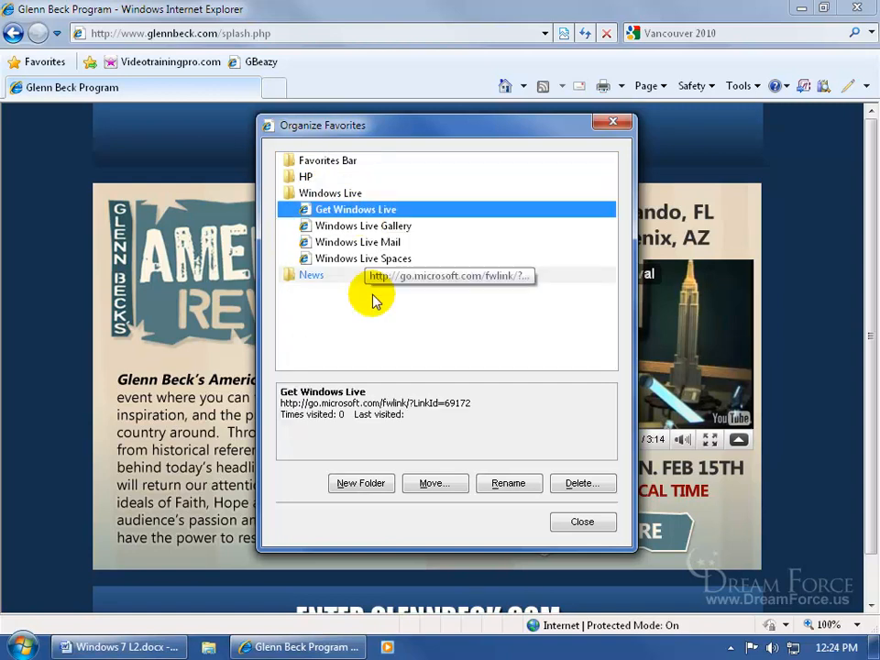
{"action": "left_click", "coordinate": [432, 482]}
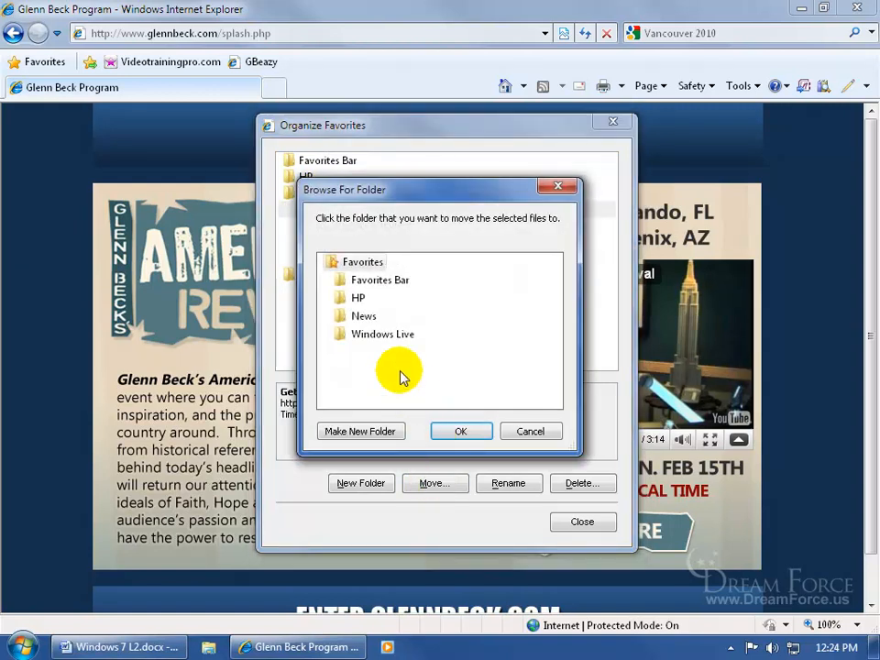
{"action": "left_click", "coordinate": [363, 316]}
{"action": "left_click", "coordinate": [461, 431]}
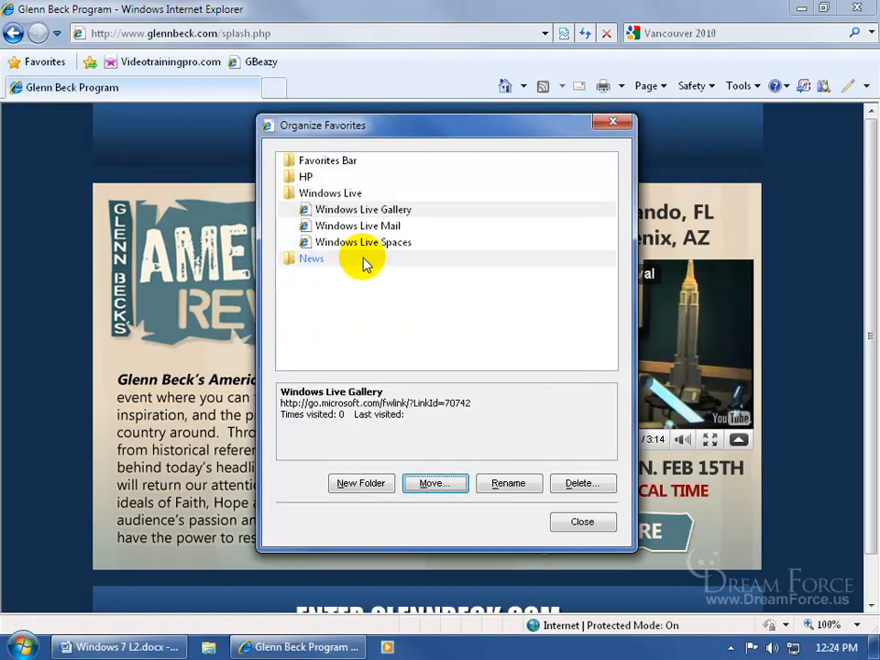
{"action": "left_click", "coordinate": [318, 260]}
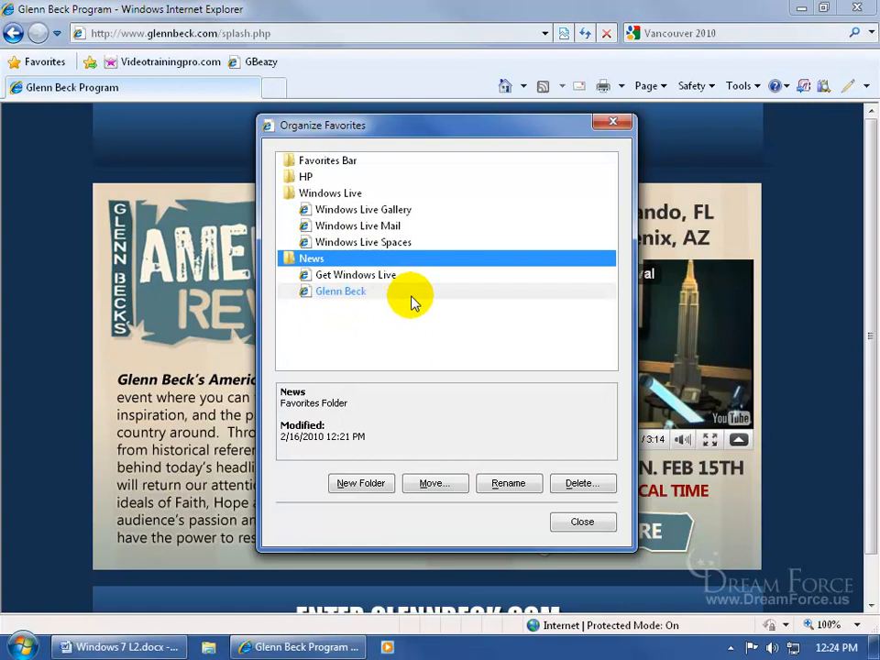
{"action": "left_click", "coordinate": [355, 294]}
{"action": "left_click", "coordinate": [507, 481]}
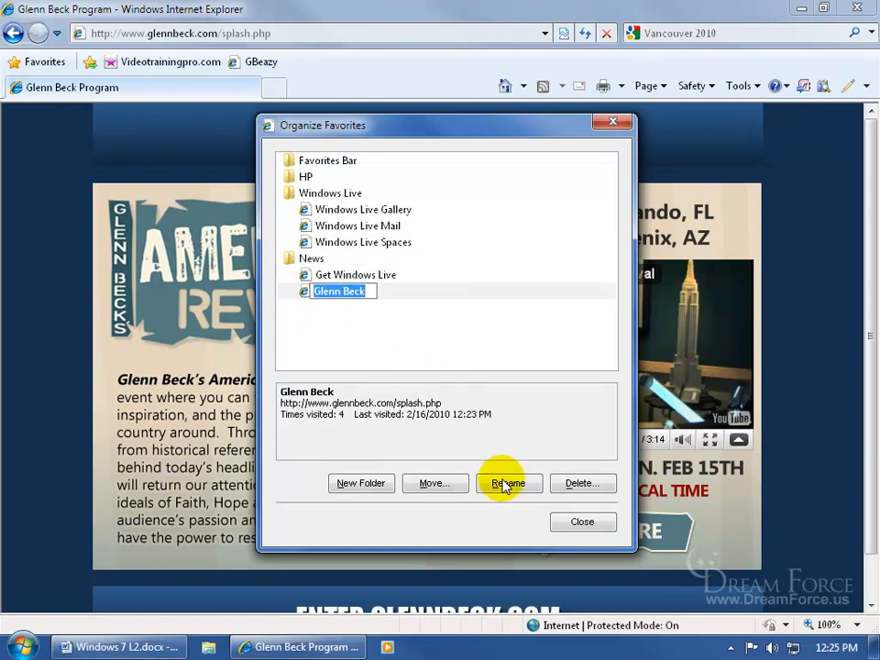
{"action": "left_click", "coordinate": [295, 284]}
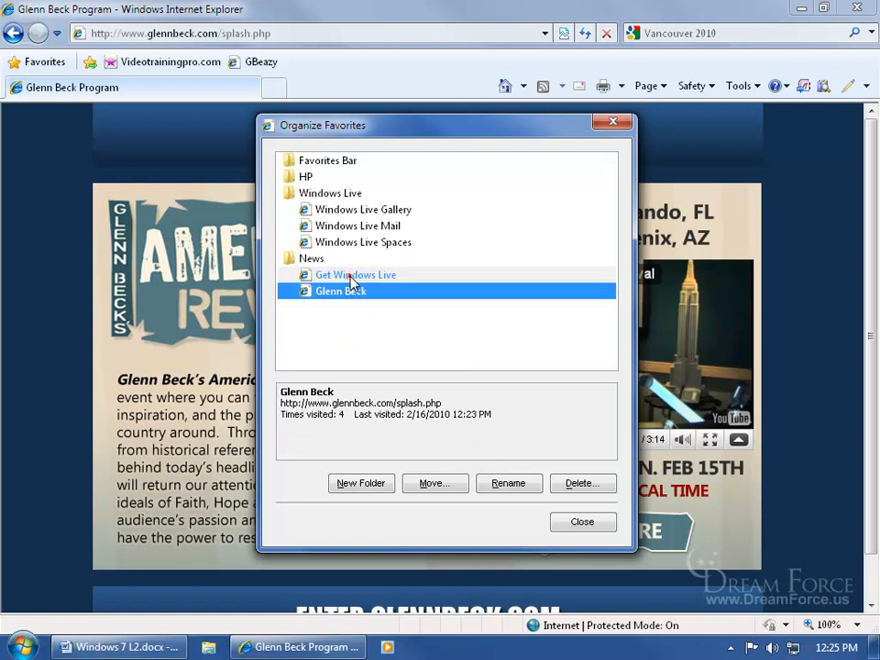
Delete the Get Windows Live favorite from the News folder.
{"action": "left_click", "coordinate": [355, 275]}
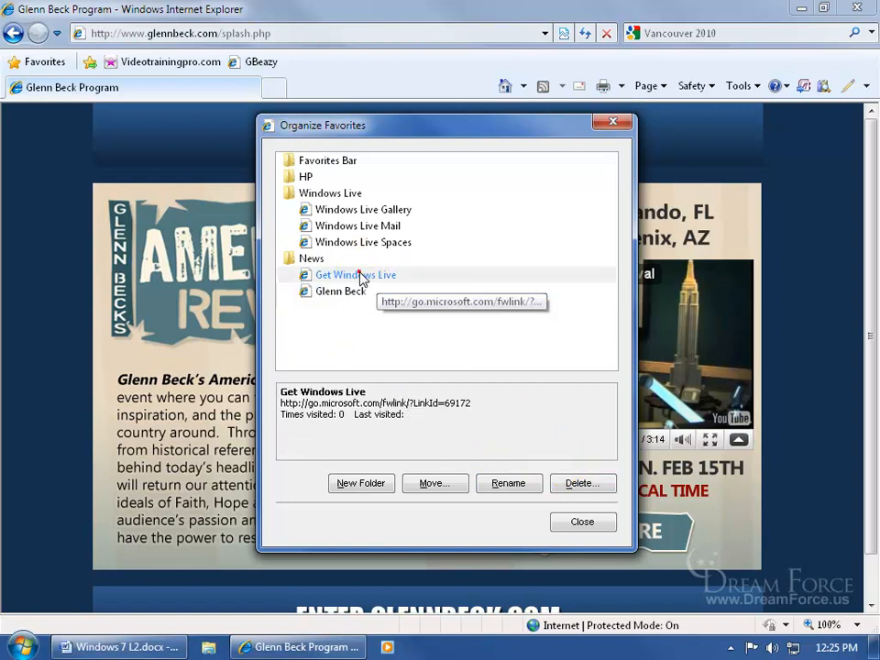
{"action": "left_click", "coordinate": [588, 486]}
{"action": "left_click", "coordinate": [507, 397]}
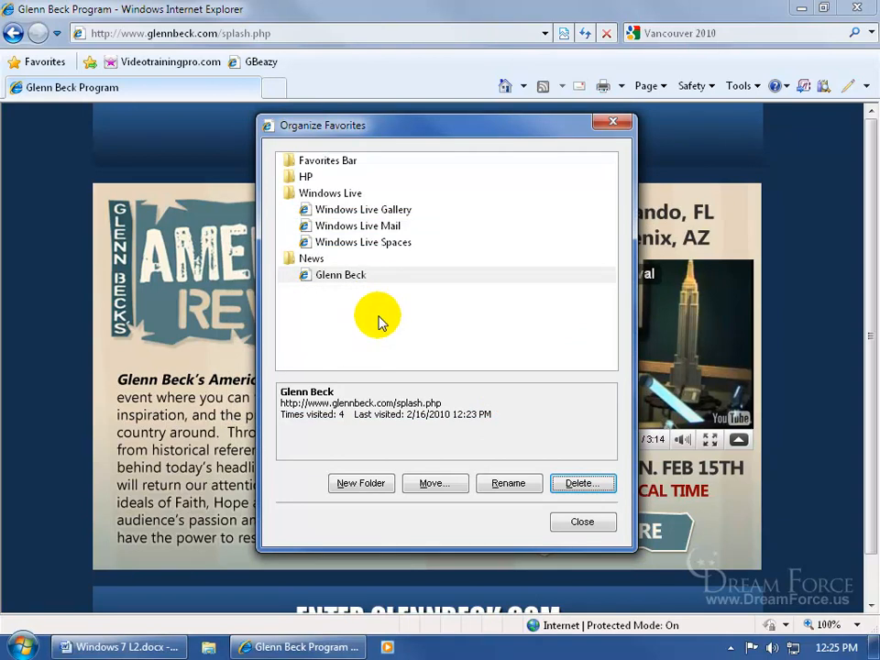
Create a new folder called "name" inside the News folder.
{"action": "left_click", "coordinate": [367, 481]}
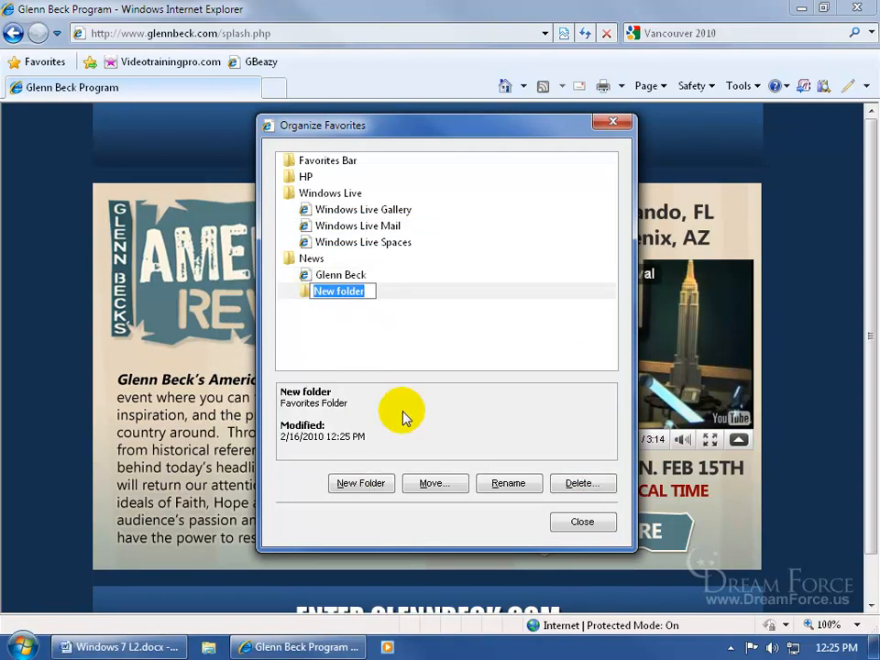
{"action": "type", "text": "name"}
{"action": "key", "text": "Return"}
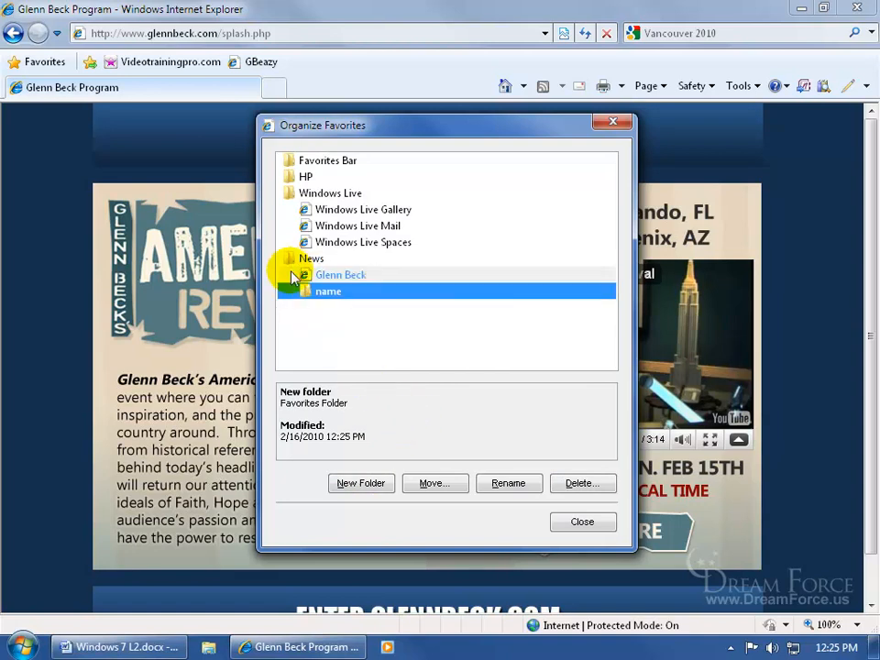
Move the "name" folder out of News to the top-level Favorites folder.
{"action": "left_click", "coordinate": [344, 292]}
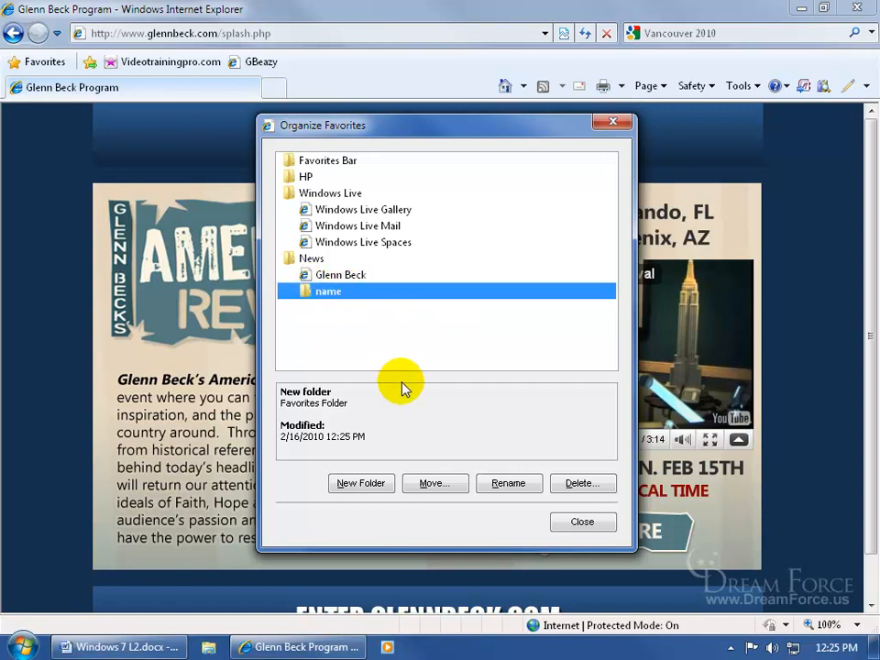
{"action": "left_click", "coordinate": [431, 484]}
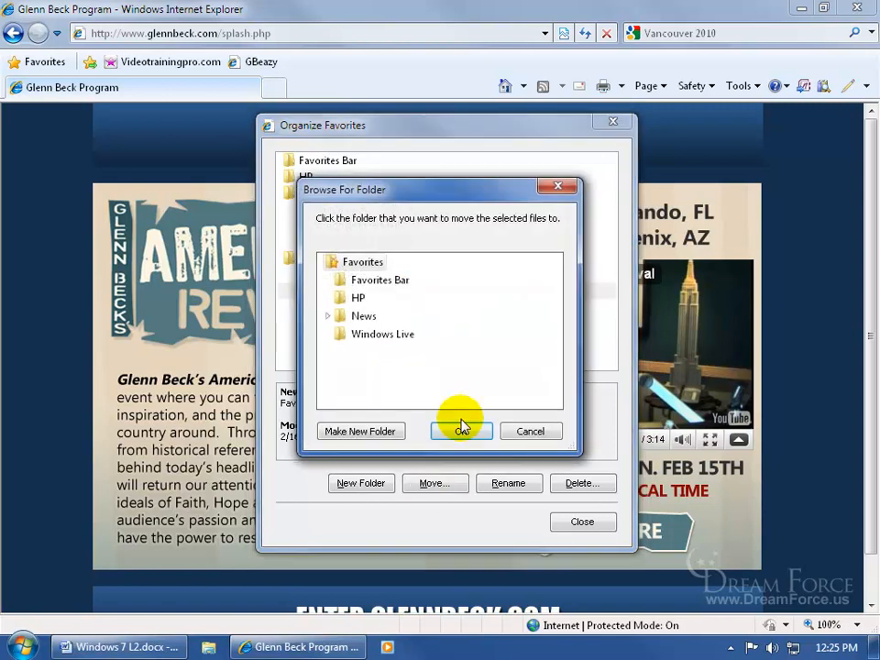
{"action": "left_click", "coordinate": [361, 261]}
{"action": "left_click", "coordinate": [461, 431]}
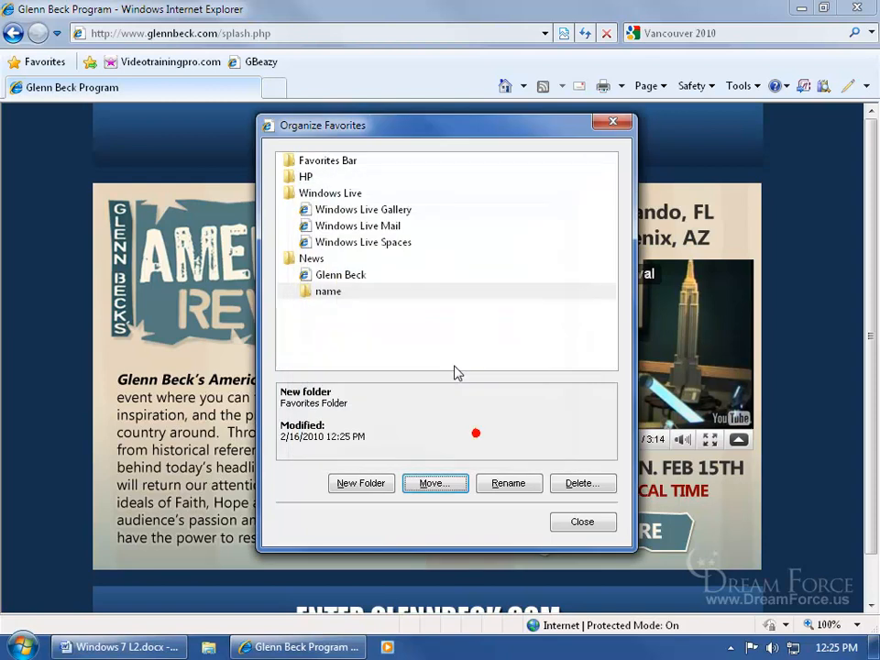